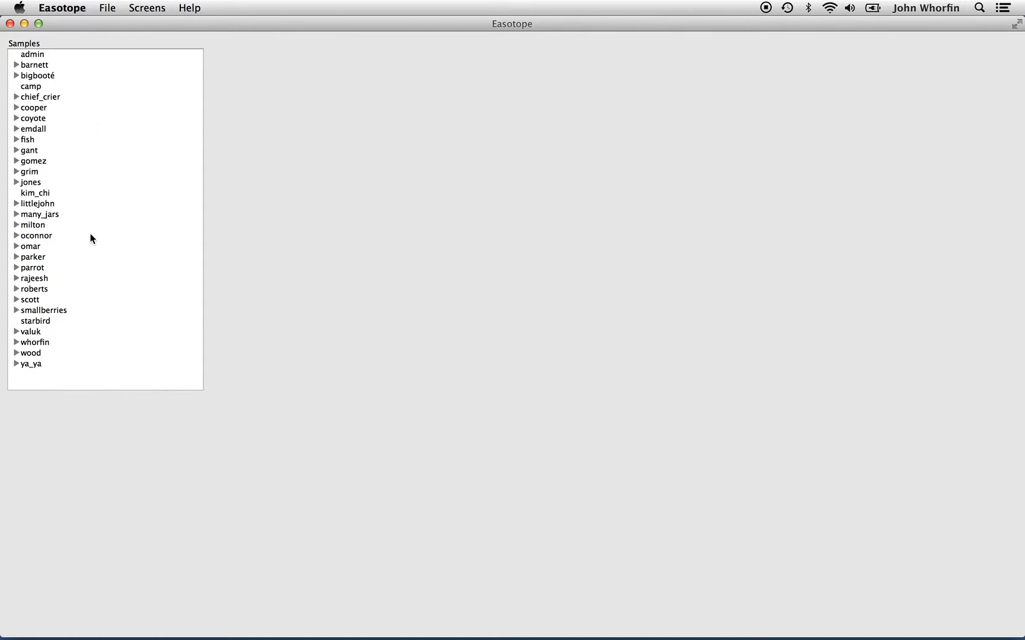
Open the Overthruster sample in the Planet 10 project of the whorfin account
{"action": "left_click", "coordinate": [16, 342]}
{"action": "scroll", "coordinate": [71, 301], "scroll_direction": "down", "scroll_amount": 2}
{"action": "scroll", "coordinate": [71, 301], "scroll_direction": "up", "scroll_amount": 2}
{"action": "left_click", "coordinate": [27, 352]}
{"action": "scroll", "coordinate": [107, 305], "scroll_direction": "down", "scroll_amount": 2}
{"action": "left_click", "coordinate": [75, 343]}
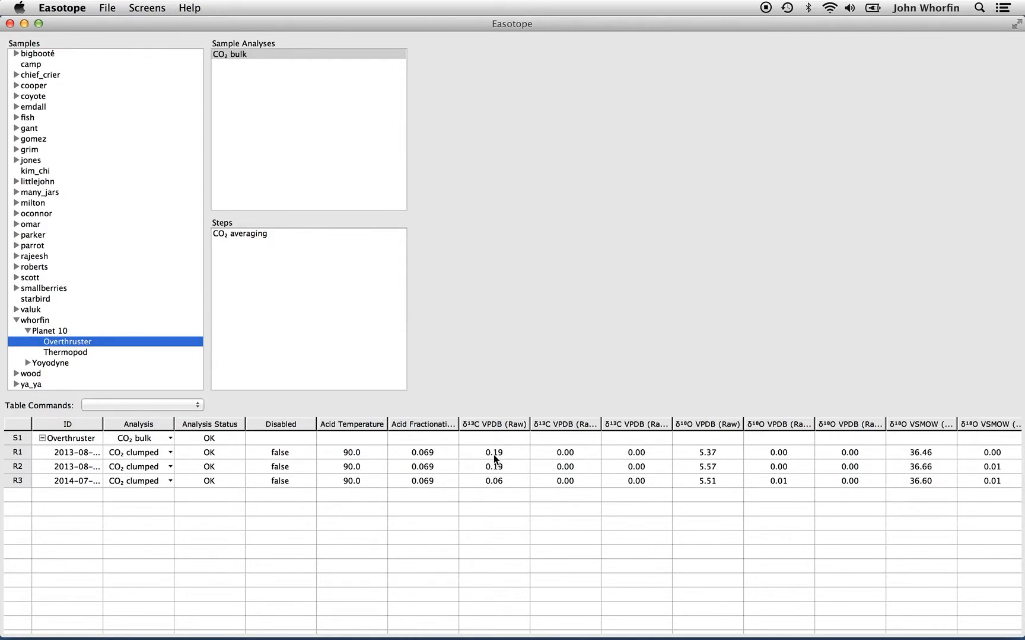
Widen the ID and Analysis columns to fit their full text and look across all of the Overthruster sample's result columns
{"action": "left_click_drag", "start_coordinate": [174, 423], "coordinate": [212, 423]}
{"action": "left_click_drag", "start_coordinate": [102, 425], "coordinate": [159, 424]}
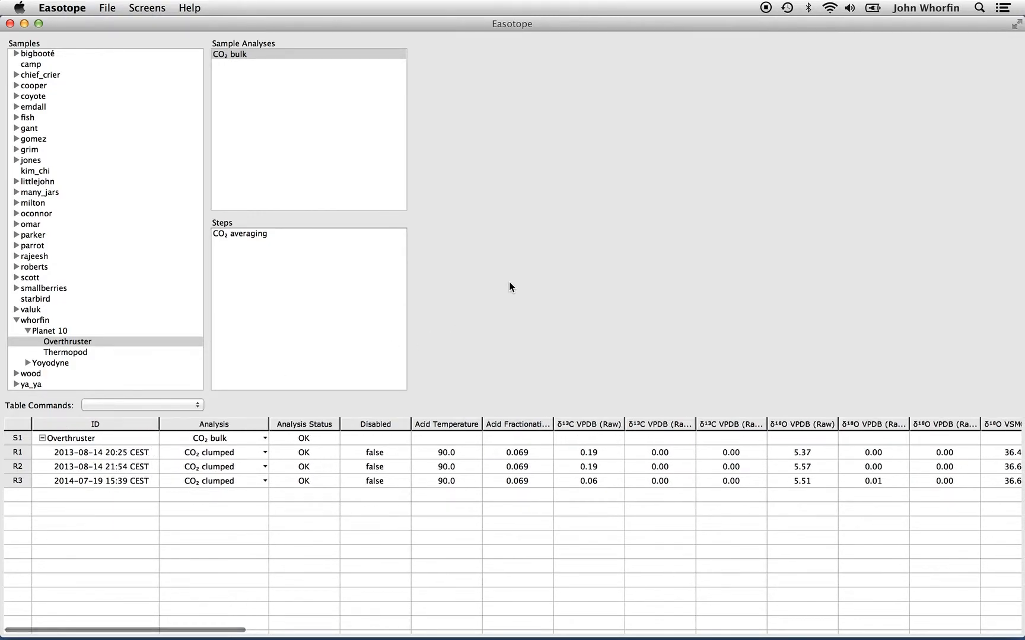
{"action": "left_click_drag", "start_coordinate": [271, 421], "coordinate": [258, 422]}
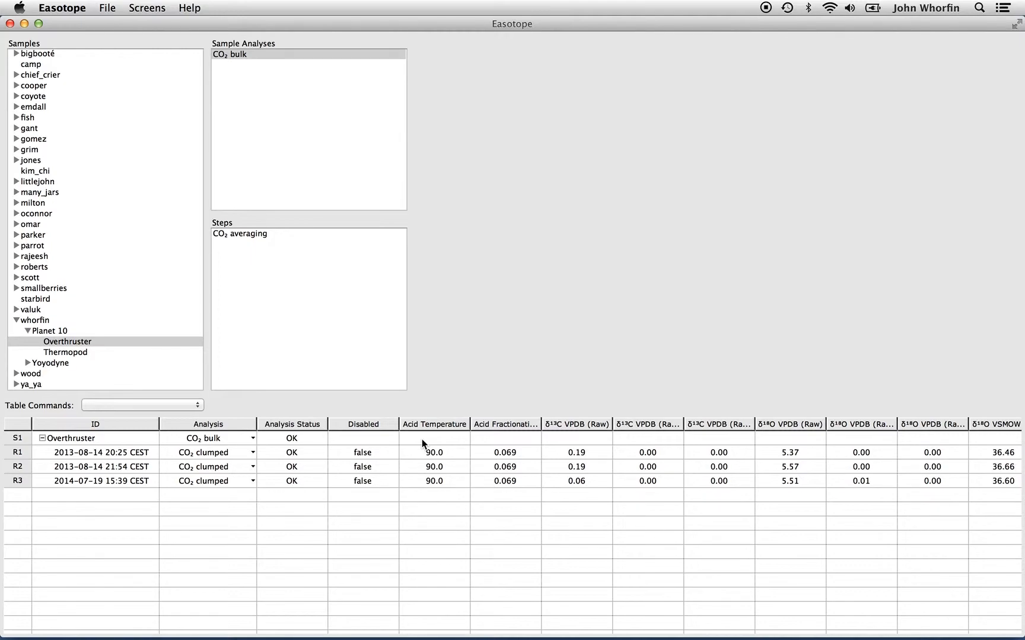
{"action": "scroll", "coordinate": [422, 439], "scroll_direction": "right", "scroll_amount": 15}
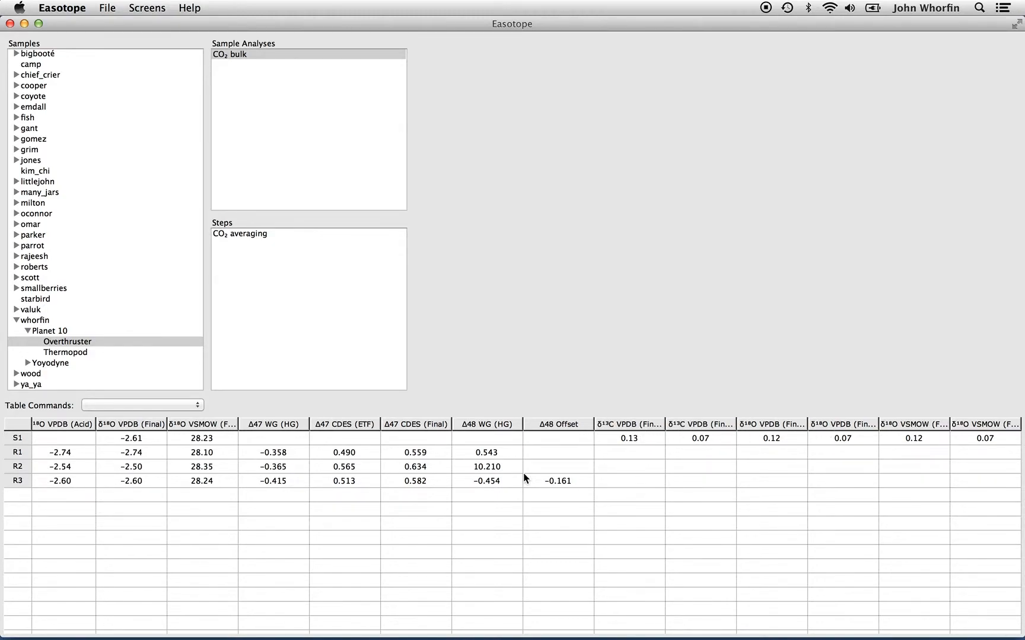
{"action": "scroll", "coordinate": [523, 477], "scroll_direction": "left", "scroll_amount": 15}
{"action": "scroll", "coordinate": [670, 453], "scroll_direction": "right", "scroll_amount": 3}
{"action": "scroll", "coordinate": [672, 454], "scroll_direction": "left", "scroll_amount": 3}
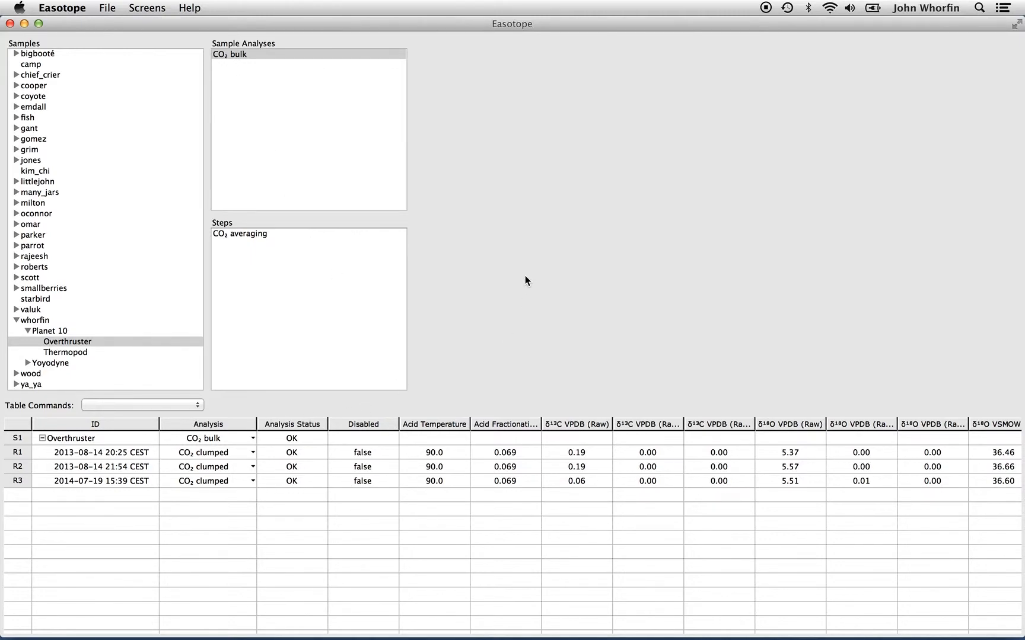
View the Thermopod sample's replicates in the Planet 10 project, comparing them with the Overthruster sample
{"action": "left_click", "coordinate": [67, 351]}
{"action": "left_click", "coordinate": [72, 341]}
{"action": "left_click", "coordinate": [73, 352]}
Open the Truncheon sample in the Yoyodyne project and widen the Analysis column to fit its longest analysis name
{"action": "left_click", "coordinate": [28, 363]}
{"action": "scroll", "coordinate": [118, 322], "scroll_direction": "down", "scroll_amount": 1}
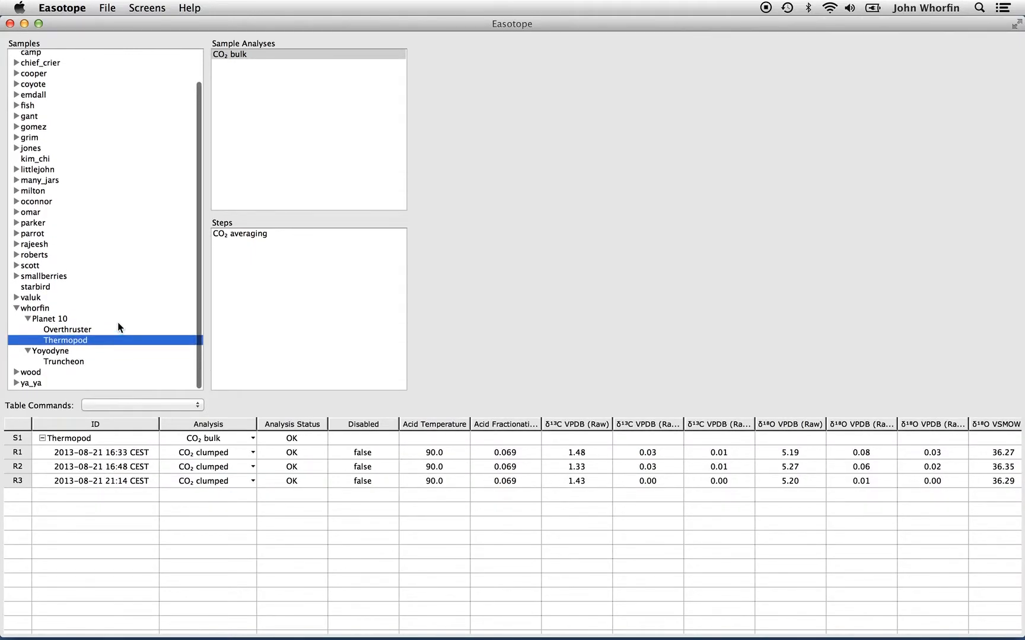
{"action": "left_click", "coordinate": [69, 364]}
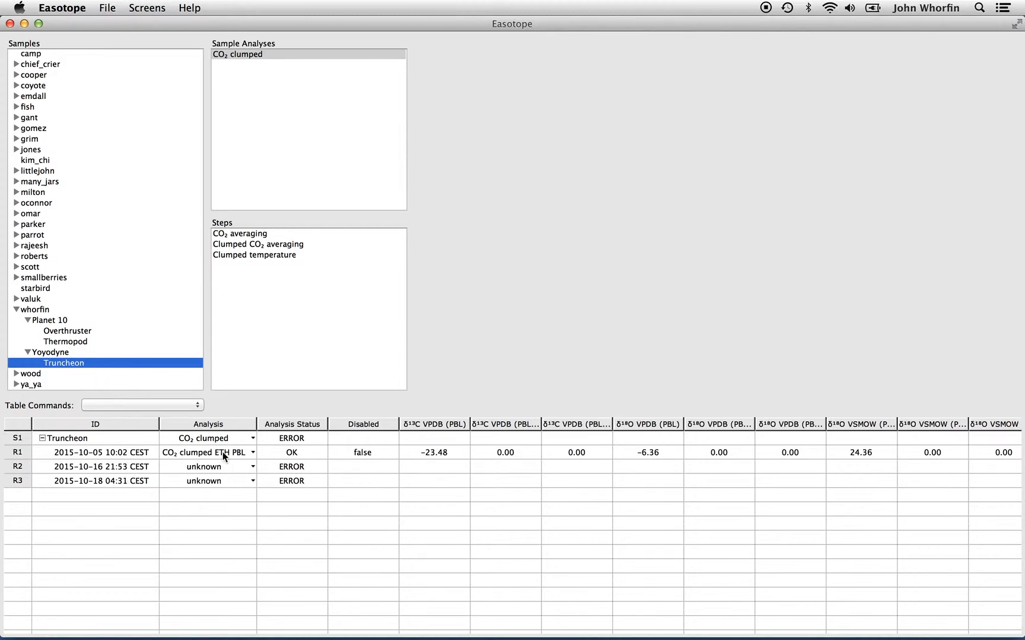
{"action": "left_click_drag", "start_coordinate": [258, 428], "coordinate": [268, 428]}
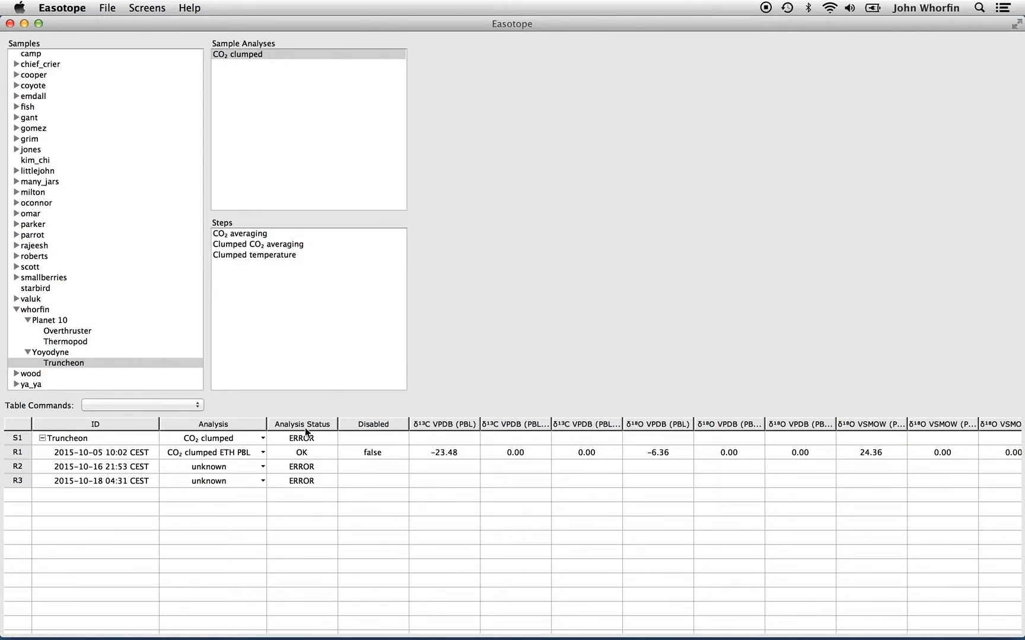
Set the analysis of Truncheon replicate R2 (2015-10-16) to CO₂ clumped ETH PBL
{"action": "left_click", "coordinate": [263, 466]}
{"action": "left_click", "coordinate": [263, 467]}
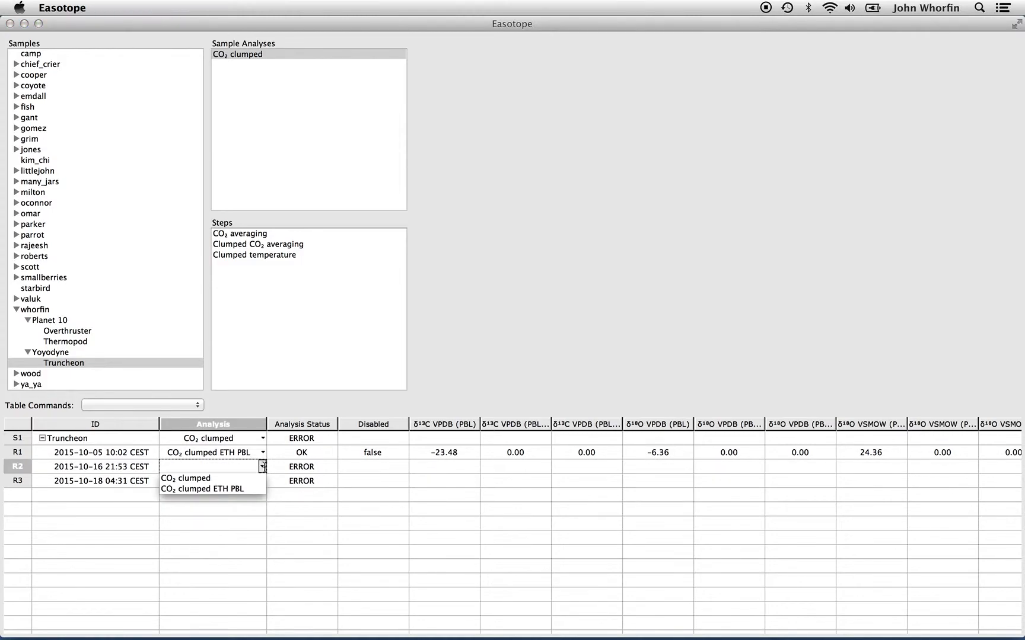
{"action": "left_click", "coordinate": [229, 490]}
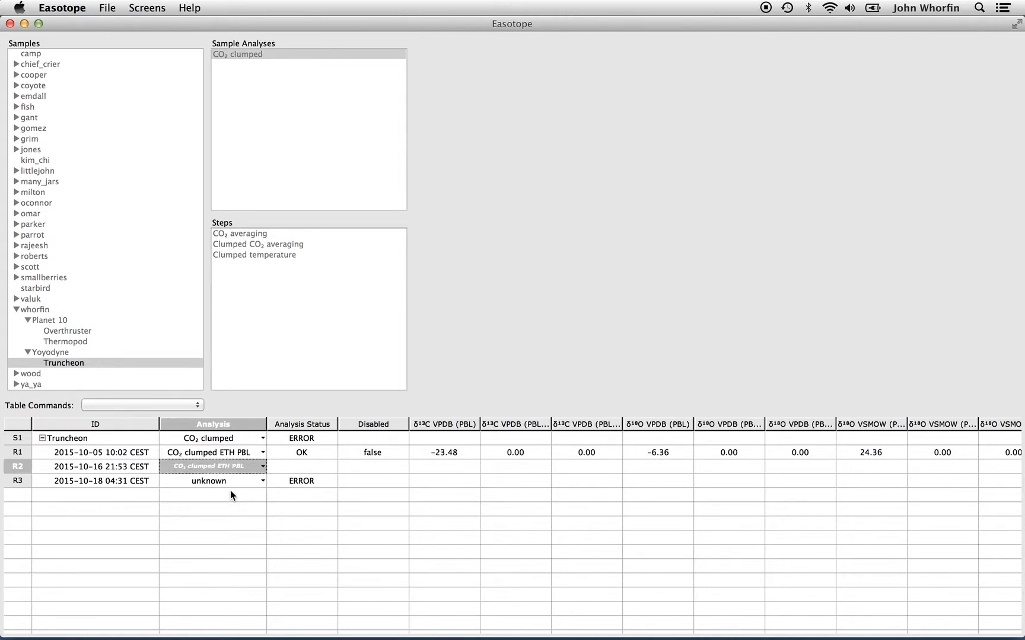
Set the analysis of Truncheon replicate R3 (2015-10-18) to CO₂ clumped and save the analysis changes
{"action": "left_click", "coordinate": [264, 481]}
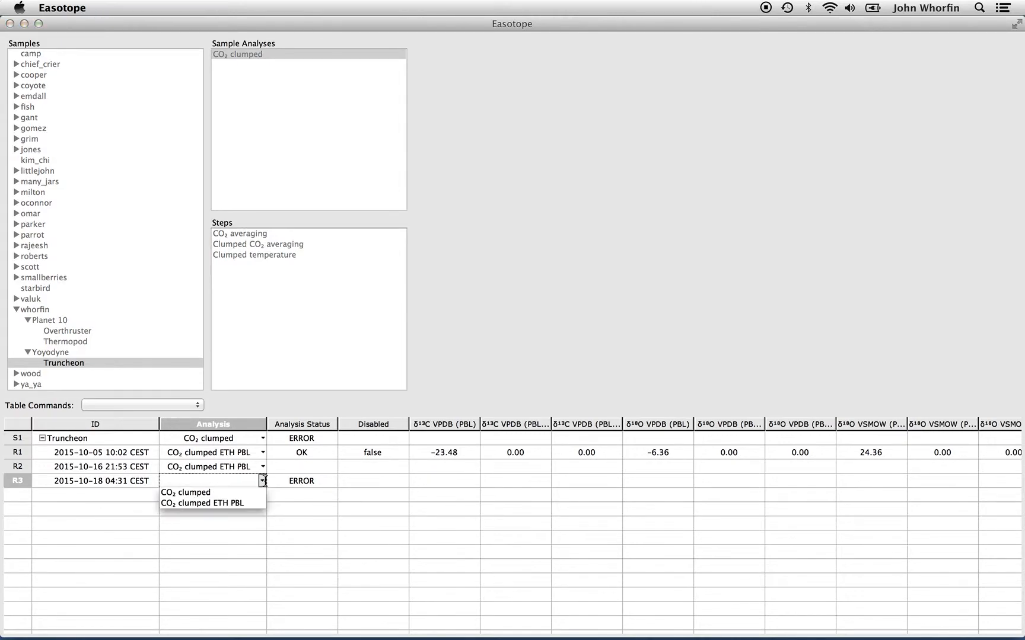
{"action": "left_click", "coordinate": [223, 492]}
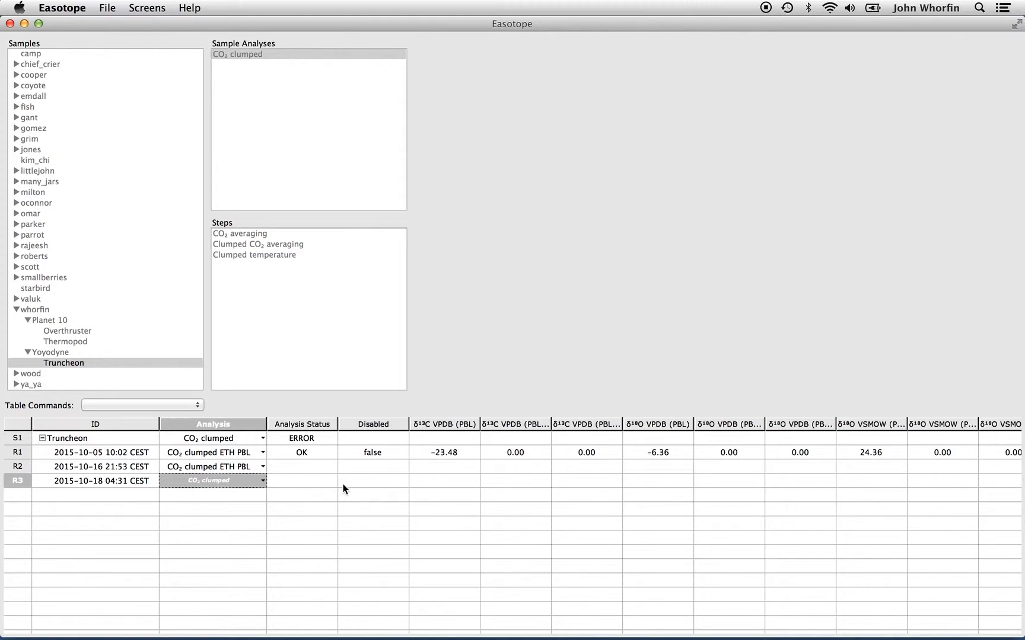
{"action": "left_click", "coordinate": [108, 8]}
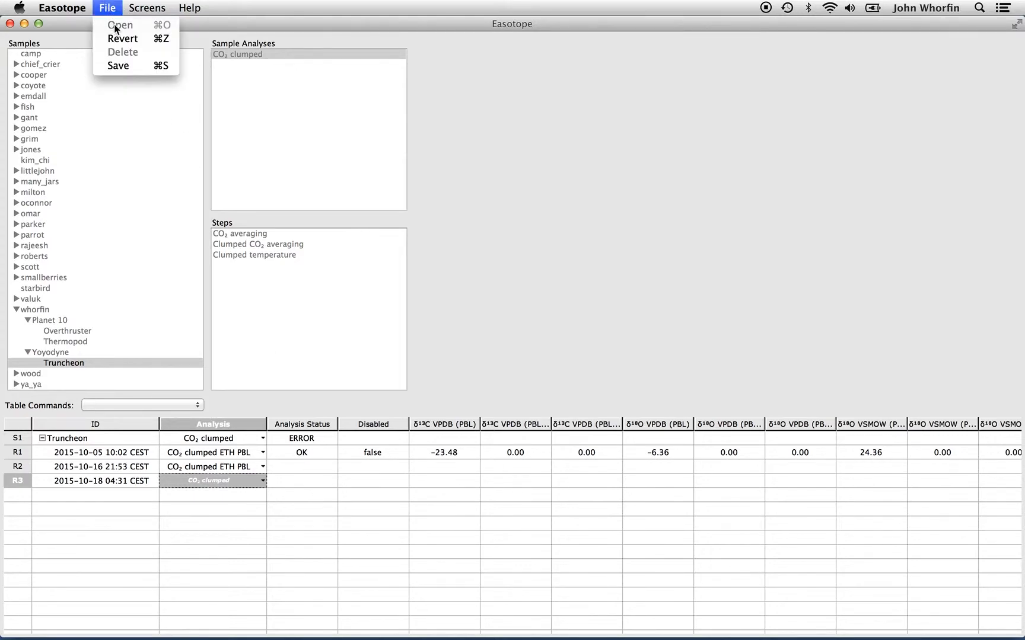
{"action": "left_click", "coordinate": [127, 65]}
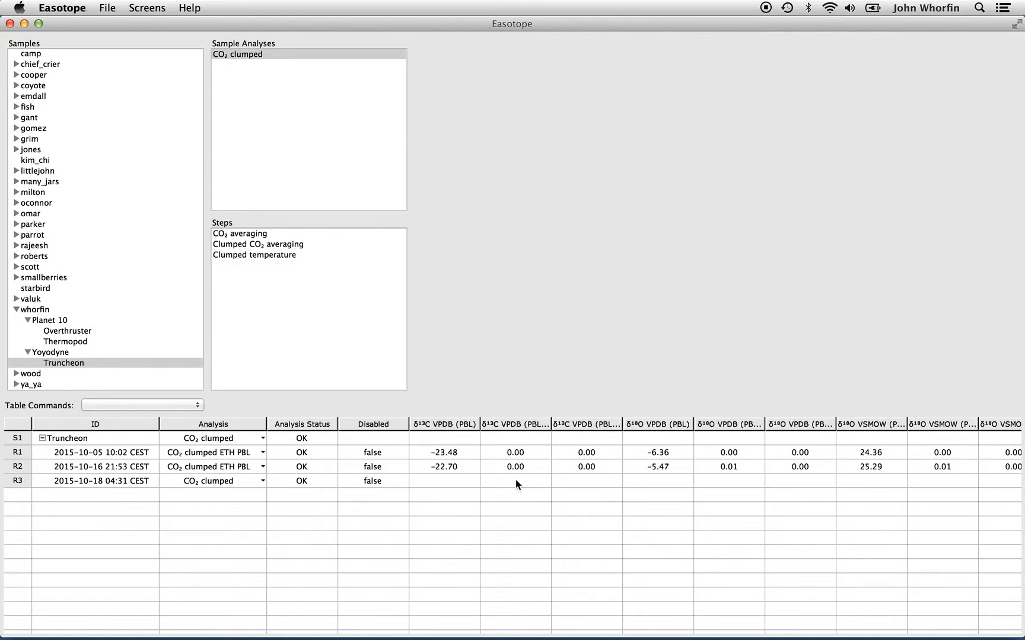
Examine the Truncheon sample's result columns, from the PBL and raw replicate values to the averaged Δ47 values and calculated temperatures
{"action": "scroll", "coordinate": [515, 481], "scroll_direction": "right", "scroll_amount": 20}
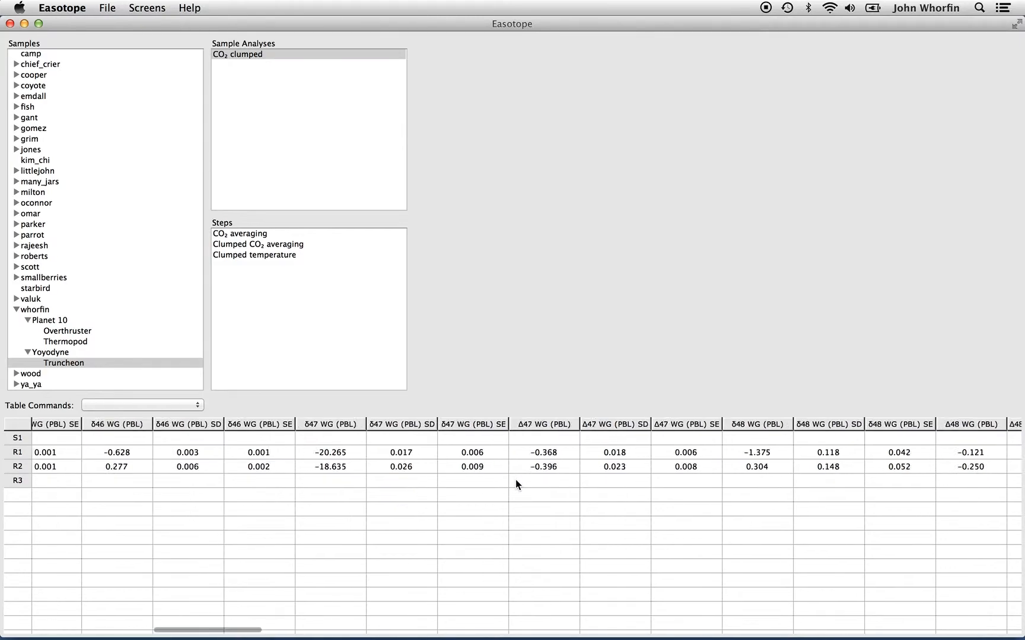
{"action": "scroll", "coordinate": [516, 482], "scroll_direction": "right", "scroll_amount": 15}
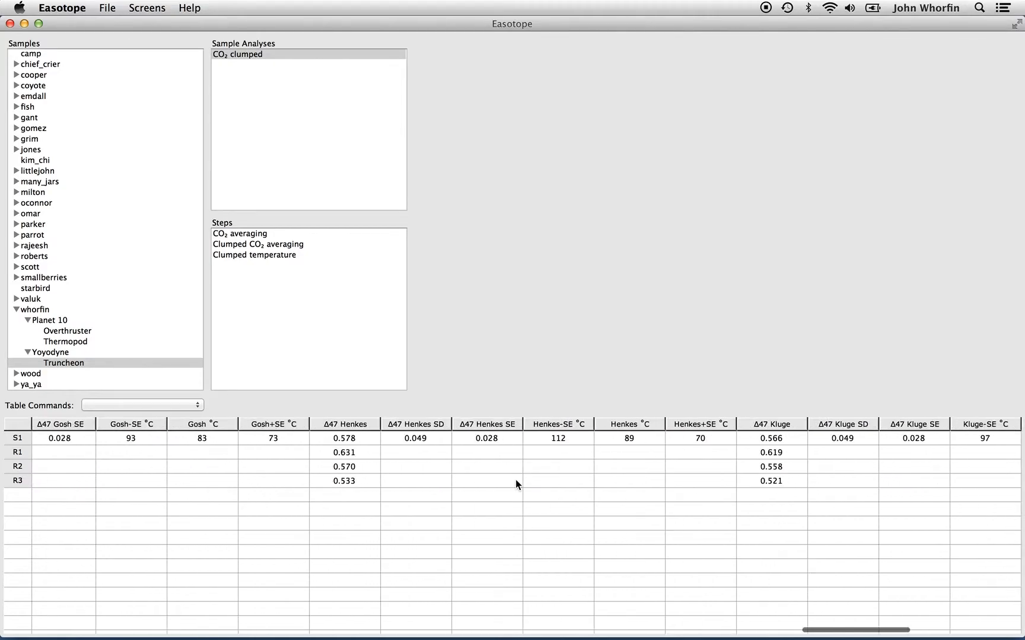
{"action": "scroll", "coordinate": [515, 482], "scroll_direction": "left", "scroll_amount": 20}
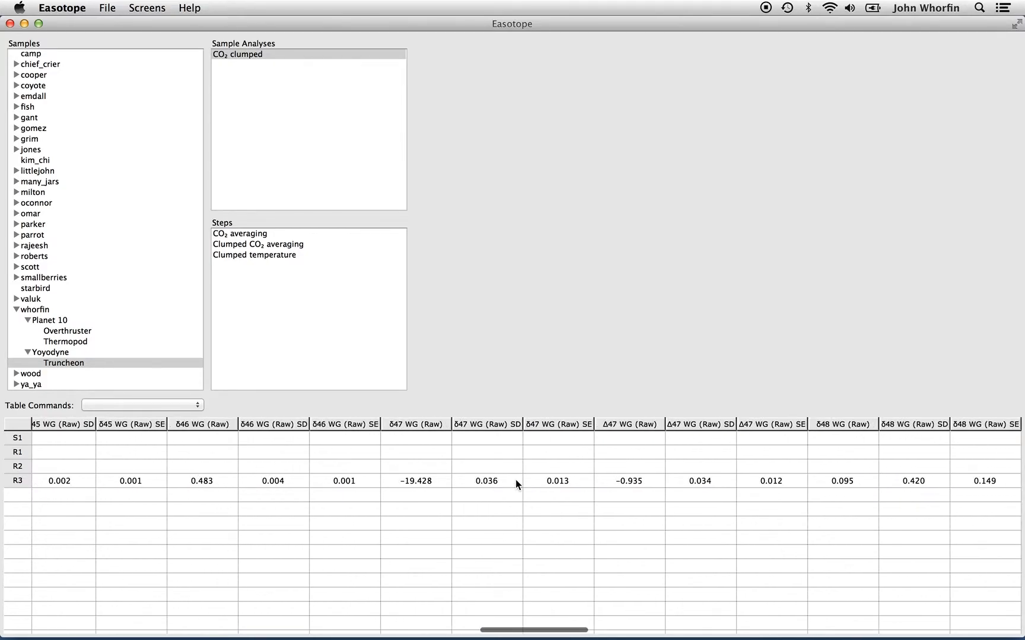
{"action": "scroll", "coordinate": [515, 482], "scroll_direction": "right", "scroll_amount": 15}
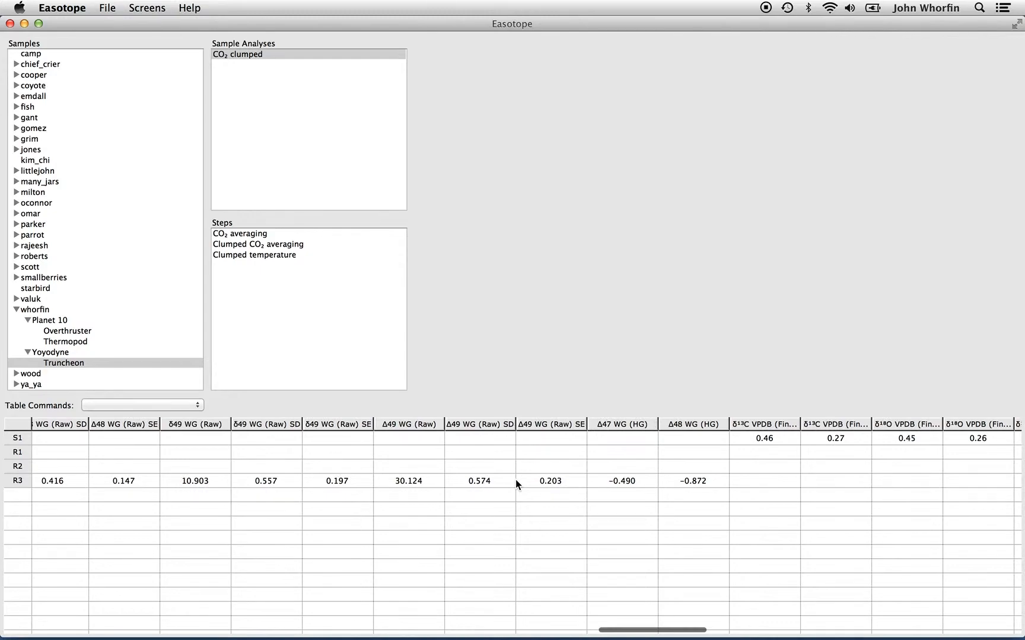
{"action": "scroll", "coordinate": [515, 481], "scroll_direction": "left", "scroll_amount": 20}
{"action": "scroll", "coordinate": [515, 480], "scroll_direction": "left", "scroll_amount": 6}
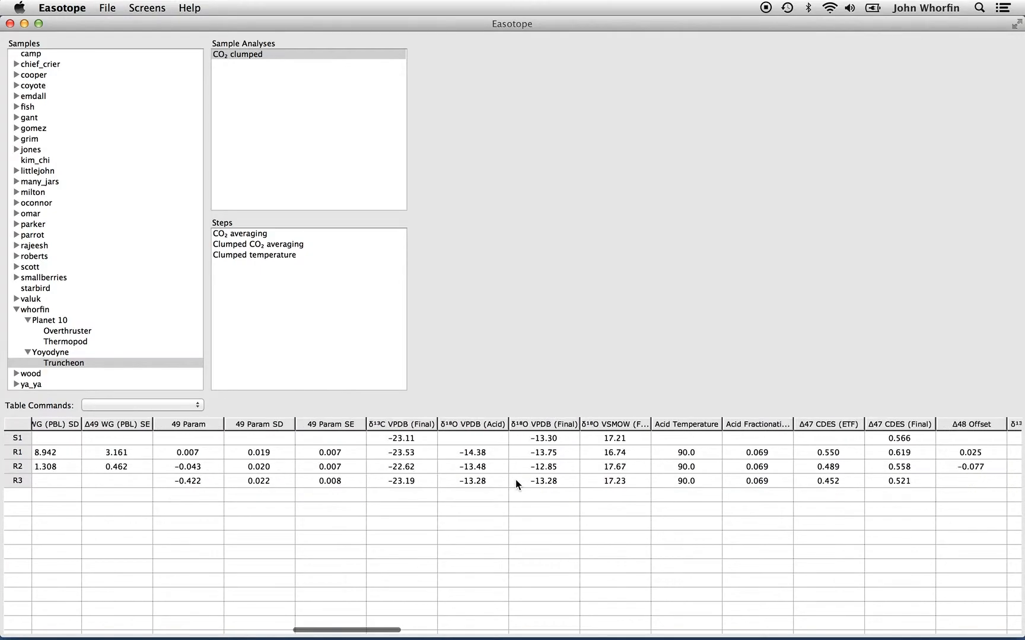
{"action": "scroll", "coordinate": [515, 480], "scroll_direction": "right", "scroll_amount": 5}
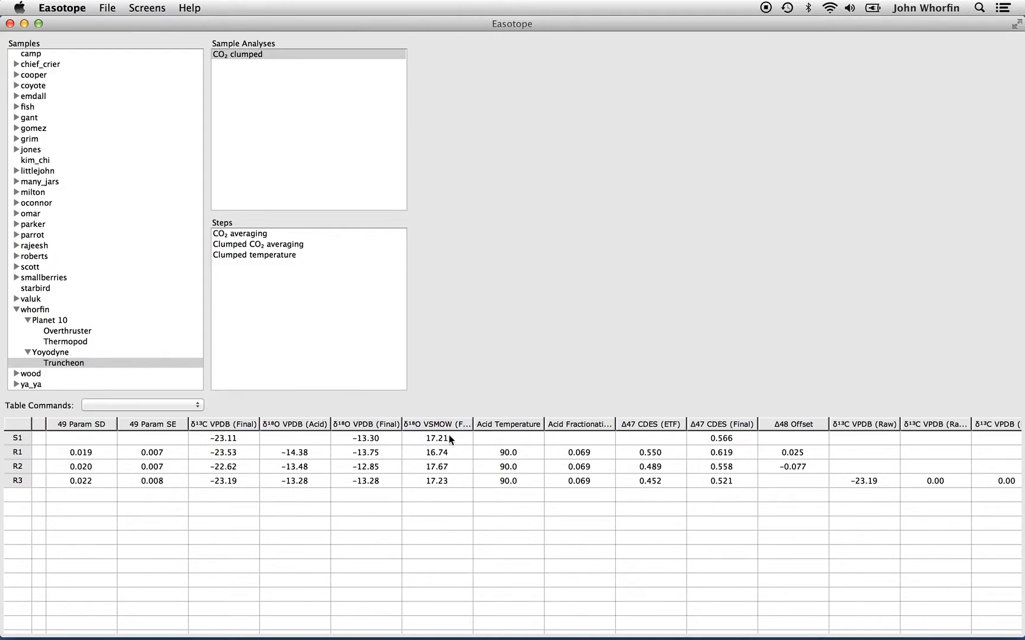
{"action": "scroll", "coordinate": [466, 459], "scroll_direction": "right", "scroll_amount": 10}
{"action": "scroll", "coordinate": [466, 457], "scroll_direction": "right", "scroll_amount": 15}
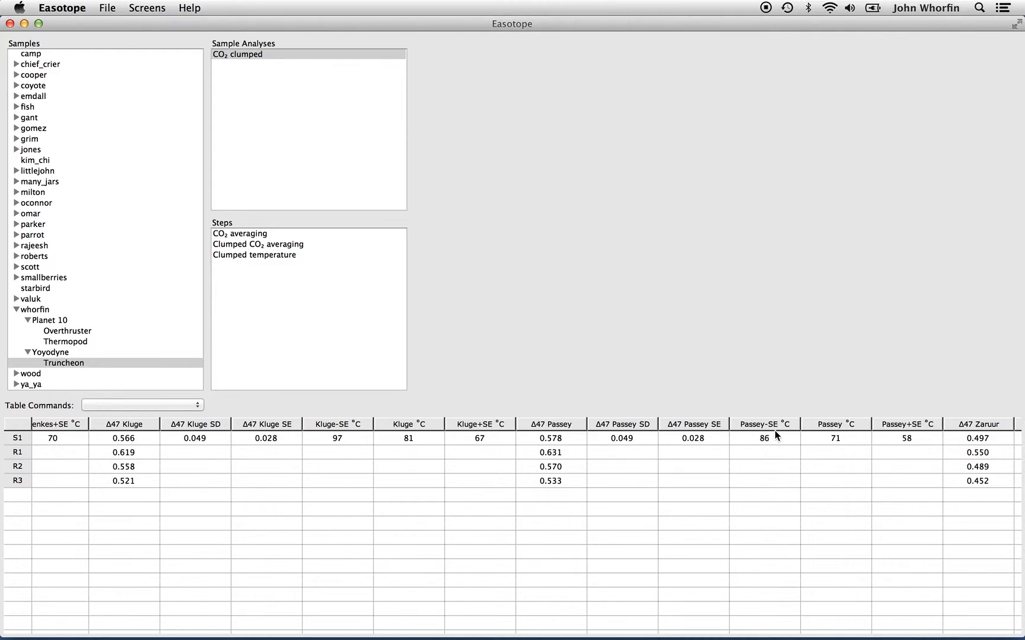
{"action": "scroll", "coordinate": [774, 431], "scroll_direction": "right", "scroll_amount": 5}
{"action": "scroll", "coordinate": [778, 430], "scroll_direction": "left", "scroll_amount": 15}
{"action": "scroll", "coordinate": [778, 430], "scroll_direction": "left", "scroll_amount": 20}
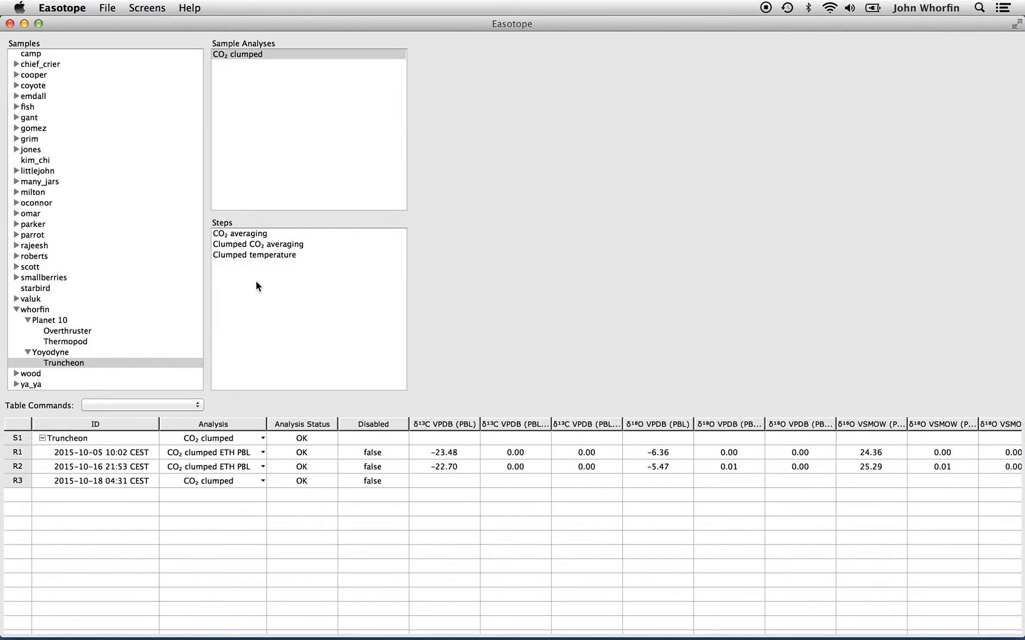
Revisit the Thermopod and Overthruster samples and return to the Truncheon sample
{"action": "left_click", "coordinate": [75, 340]}
{"action": "left_click", "coordinate": [75, 331]}
{"action": "left_click", "coordinate": [76, 344]}
{"action": "left_click", "coordinate": [77, 363]}
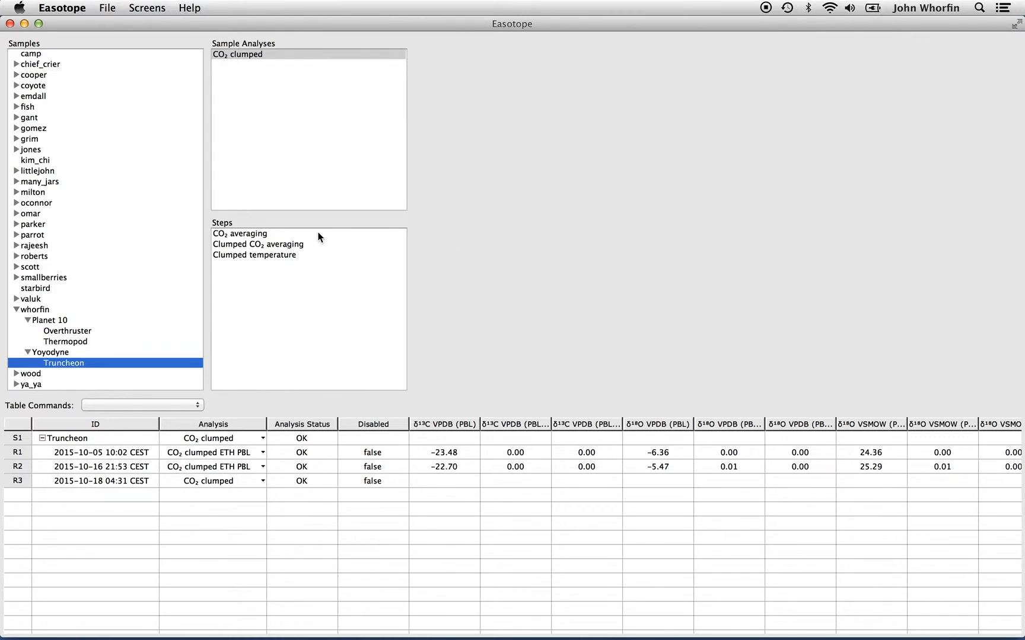
Inspect the CO₂ averaging step's documentation, input and output columns, parameters, graphics, dependencies and results for the Truncheon sample
{"action": "left_click", "coordinate": [242, 235]}
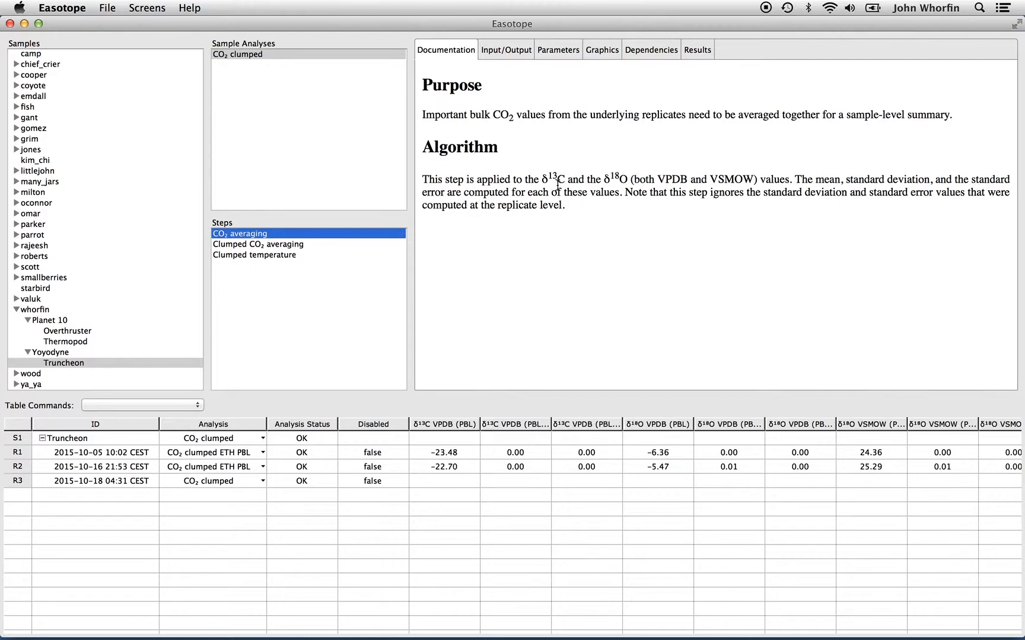
{"action": "left_click", "coordinate": [510, 50]}
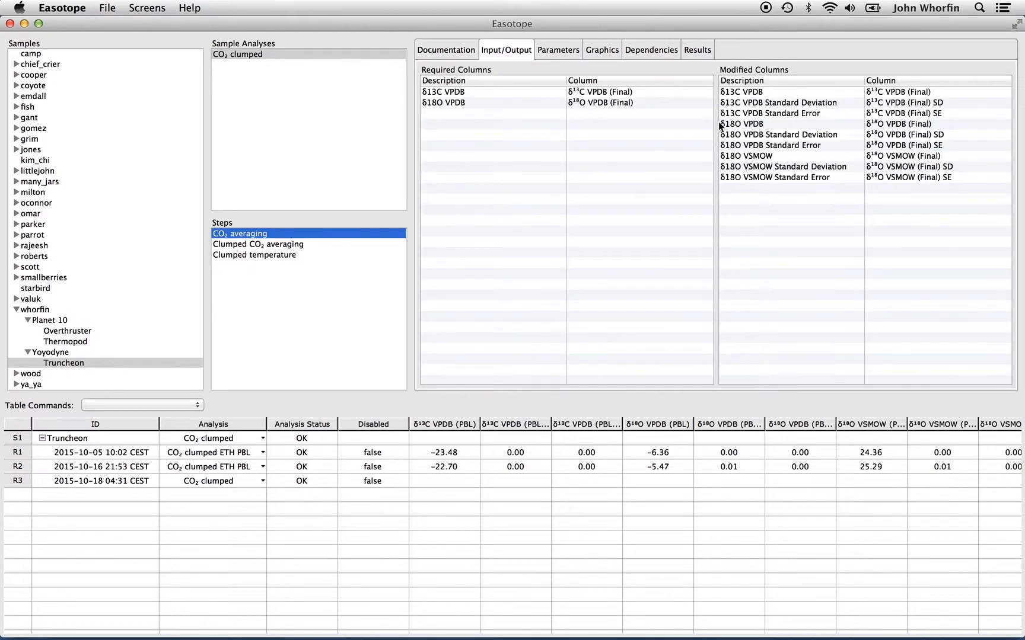
{"action": "left_click", "coordinate": [568, 50]}
{"action": "left_click", "coordinate": [601, 51]}
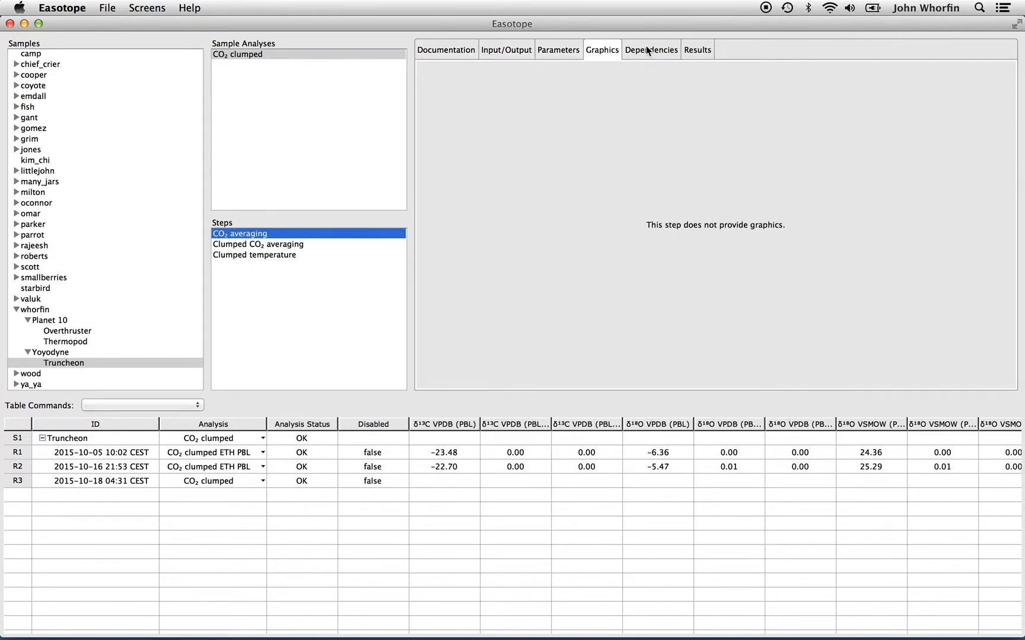
{"action": "left_click", "coordinate": [647, 48]}
{"action": "left_click", "coordinate": [695, 47]}
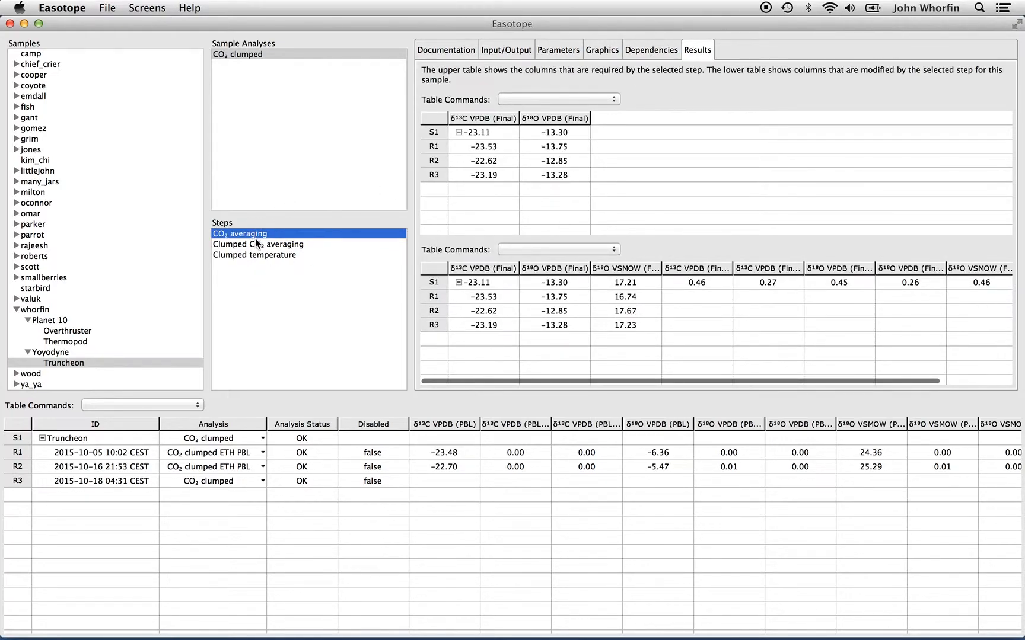
View the results of the Clumped CO₂ averaging and Clumped temperature steps, and read the Clumped temperature documentation including its equation table
{"action": "left_click", "coordinate": [269, 244]}
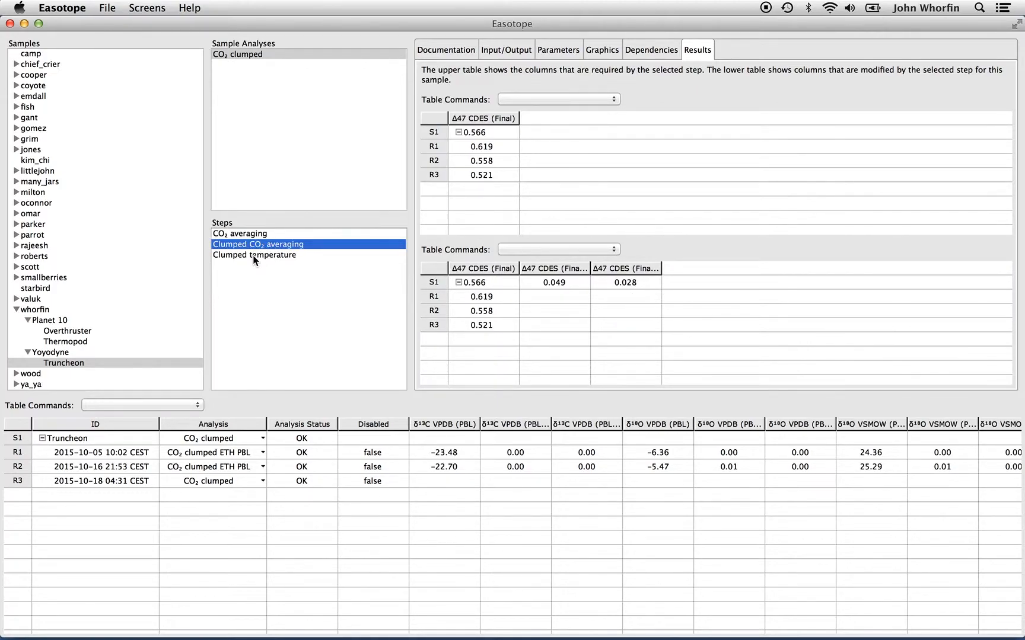
{"action": "left_click", "coordinate": [254, 256]}
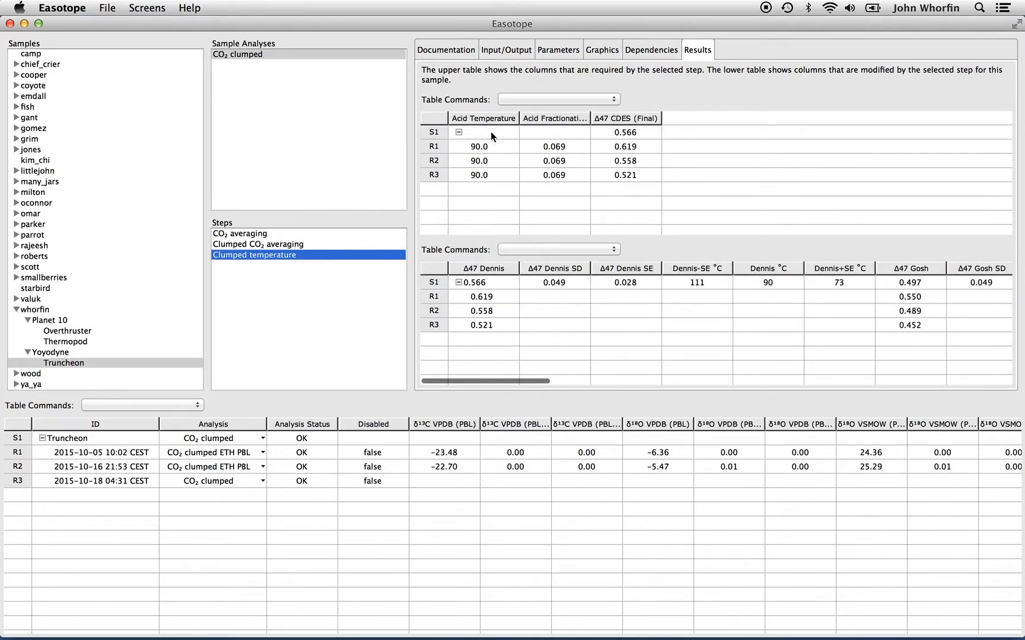
{"action": "left_click", "coordinate": [454, 51]}
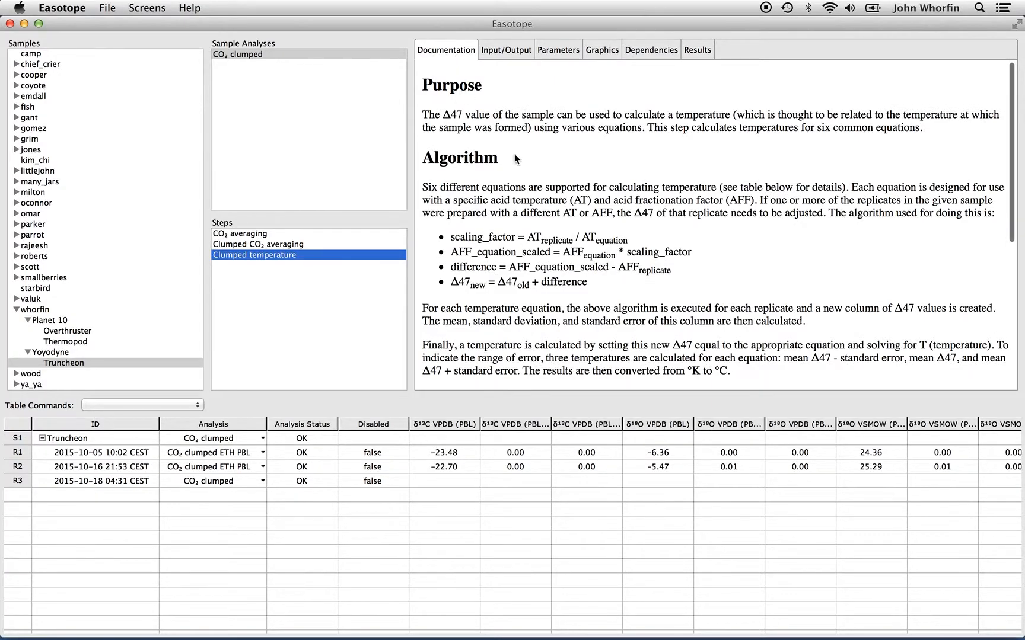
{"action": "scroll", "coordinate": [700, 171], "scroll_direction": "down", "scroll_amount": 5}
{"action": "scroll", "coordinate": [700, 171], "scroll_direction": "down", "scroll_amount": 5}
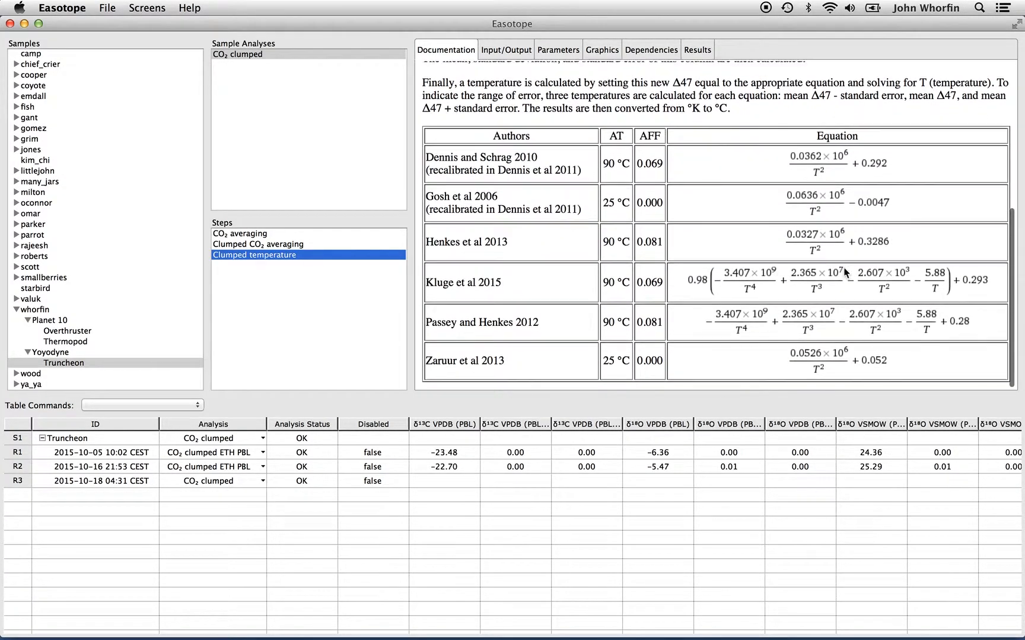
{"action": "scroll", "coordinate": [807, 273], "scroll_direction": "up", "scroll_amount": 10}
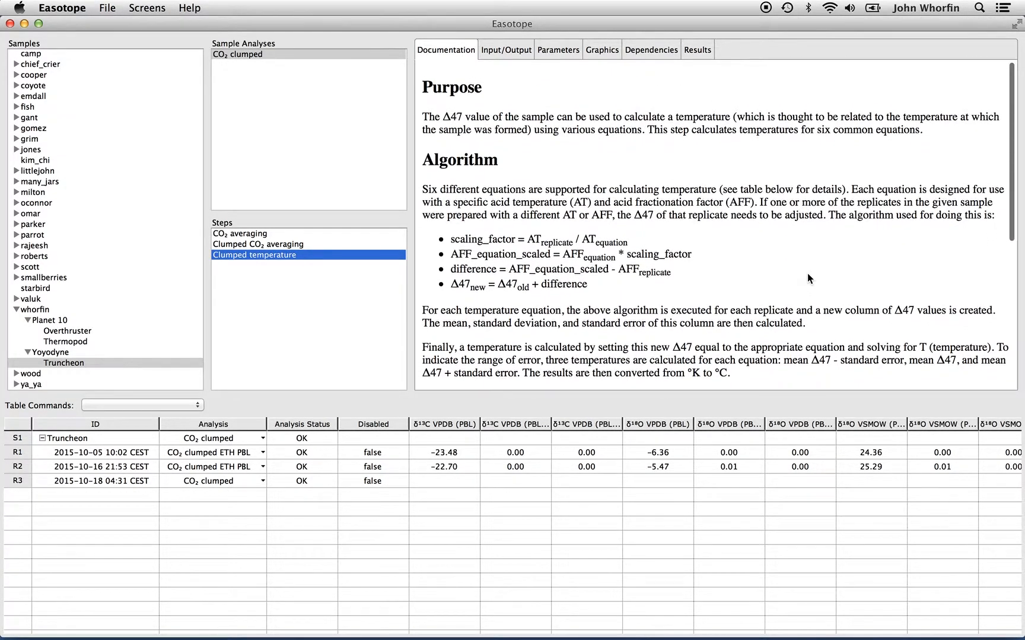